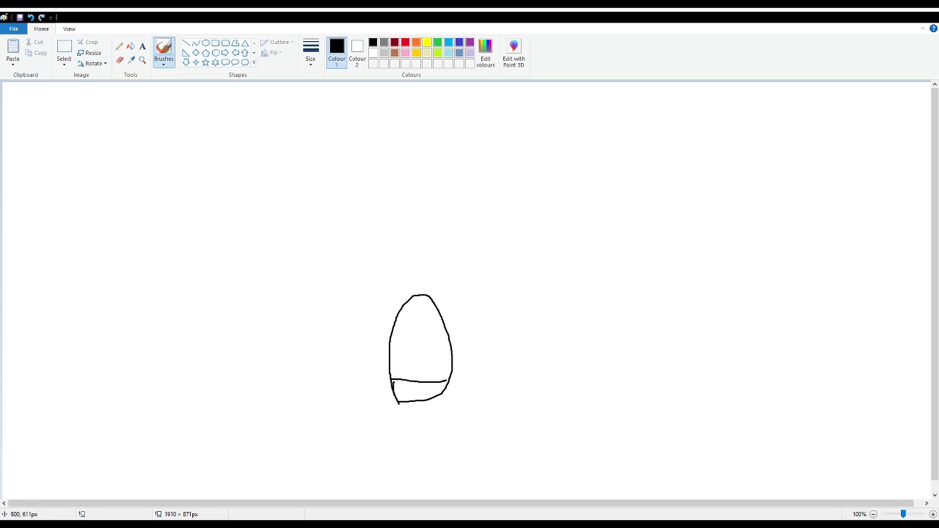
# Draw vertical black stripes across the figure's waistband and down both legs and shoes with the brush
pyautogui.moveTo(399, 393)
pyautogui.mouseDown()
pyautogui.moveTo(399, 379)
pyautogui.moveTo(425, 384)
pyautogui.mouseUp()
pyautogui.moveTo(399, 402)
pyautogui.mouseDown()
pyautogui.moveTo(387, 454)
pyautogui.moveTo(367, 469)
pyautogui.moveTo(420, 417)
pyautogui.moveTo(433, 467)
pyautogui.moveTo(482, 472)
pyautogui.moveTo(465, 456)
pyautogui.moveTo(443, 391)
pyautogui.mouseUp()
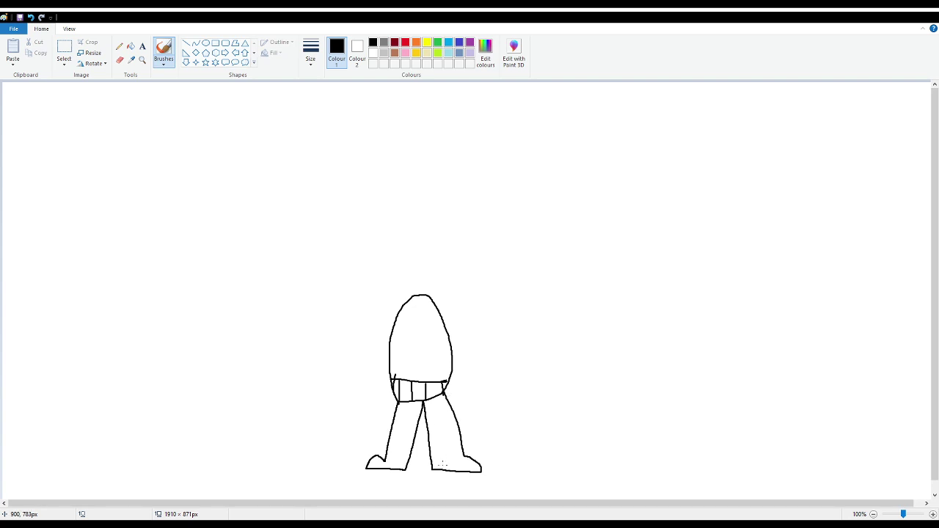
pyautogui.moveTo(439, 471); pyautogui.dragTo(433, 407)
pyautogui.moveTo(449, 473); pyautogui.dragTo(441, 395)
pyautogui.moveTo(460, 476); pyautogui.dragTo(461, 439)
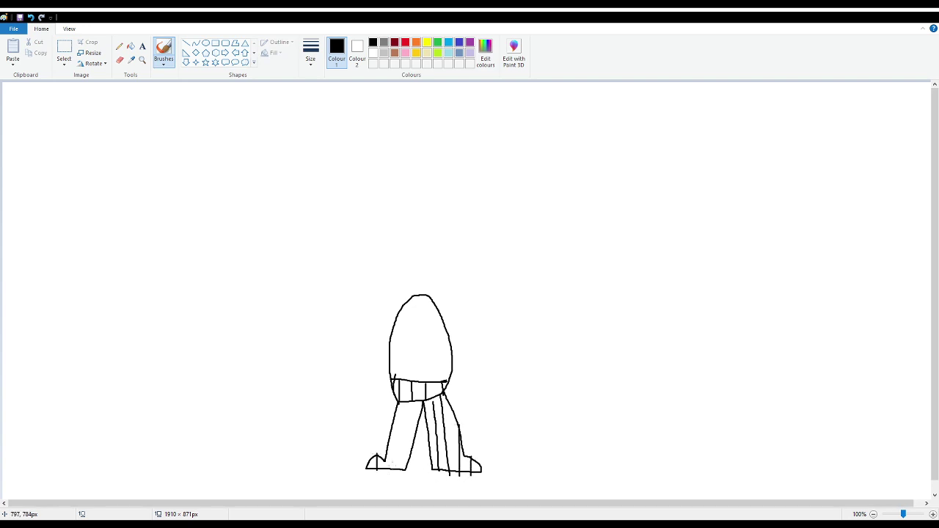
pyautogui.moveTo(397, 471); pyautogui.dragTo(404, 399)
pyautogui.moveTo(406, 472)
pyautogui.mouseDown()
pyautogui.moveTo(408, 402)
pyautogui.moveTo(420, 434)
pyautogui.moveTo(412, 438)
pyautogui.moveTo(415, 409)
pyautogui.mouseUp()
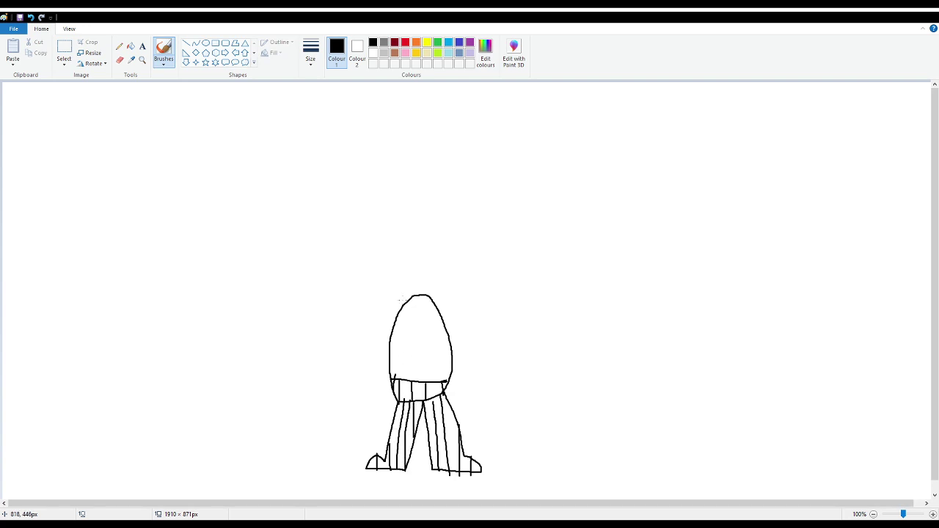
# Draw the figure's head with tall spiky hair, and redraw the eyes as two touching ovals with small round pupils
pyautogui.moveTo(445, 280)
pyautogui.mouseDown()
pyautogui.moveTo(407, 298)
pyautogui.moveTo(391, 285)
pyautogui.moveTo(395, 235)
pyautogui.moveTo(432, 226)
pyautogui.moveTo(447, 236)
pyautogui.moveTo(443, 284)
pyautogui.moveTo(389, 280)
pyautogui.moveTo(350, 218)
pyautogui.moveTo(378, 228)
pyautogui.moveTo(385, 192)
pyautogui.moveTo(398, 201)
pyautogui.moveTo(414, 174)
pyautogui.moveTo(427, 196)
pyautogui.moveTo(443, 186)
pyautogui.moveTo(450, 204)
pyautogui.moveTo(470, 195)
pyautogui.moveTo(452, 253)
pyautogui.moveTo(427, 256)
pyautogui.moveTo(429, 246)
pyautogui.moveTo(447, 263)
pyautogui.moveTo(408, 263)
pyautogui.mouseUp()
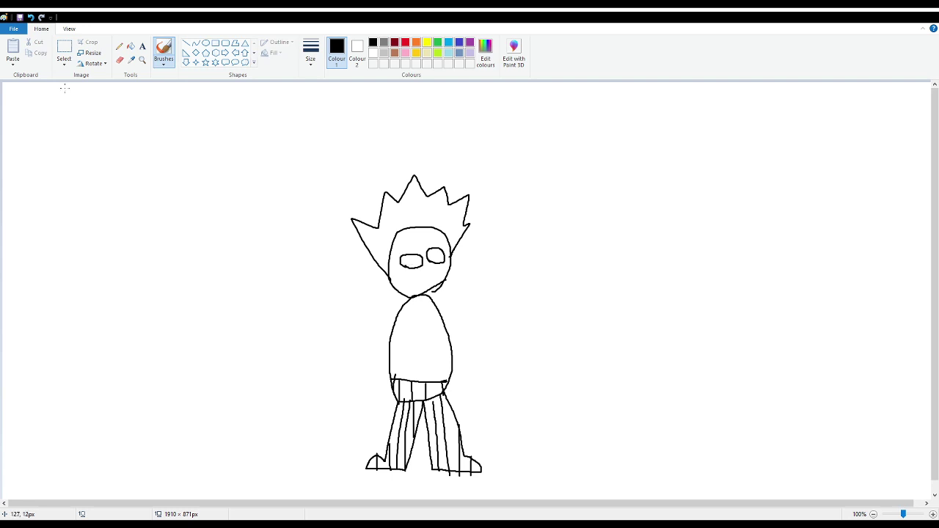
pyautogui.click(30, 17)
pyautogui.click(31, 17)
pyautogui.moveTo(422, 257)
pyautogui.mouseDown()
pyautogui.moveTo(437, 250)
pyautogui.moveTo(441, 262)
pyautogui.moveTo(425, 264)
pyautogui.mouseUp()
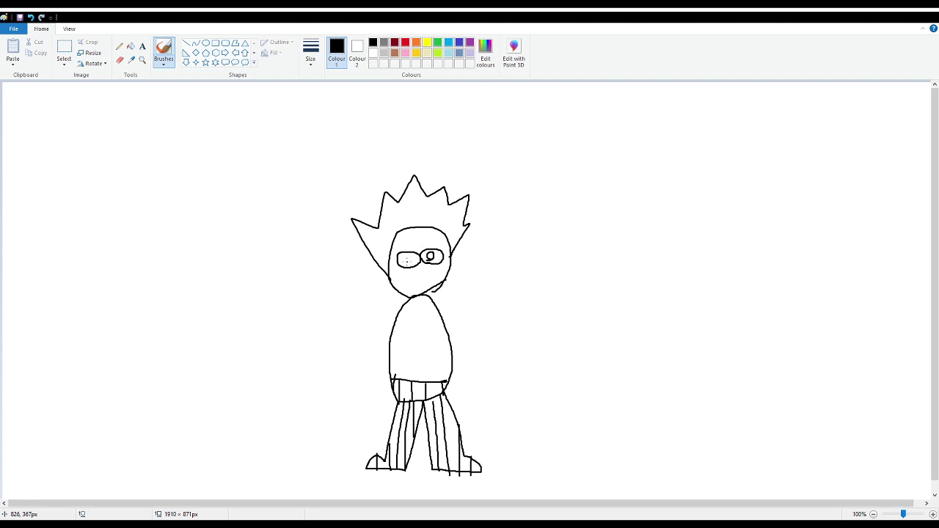
pyautogui.moveTo(409, 258); pyautogui.dragTo(415, 261)
# Fill the pupils of both eyes with black
pyautogui.click(130, 45)
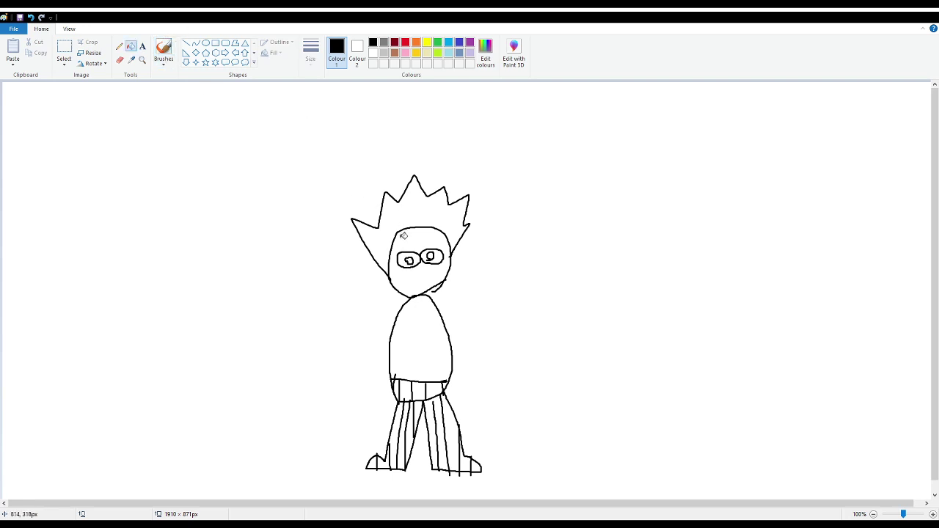
pyautogui.click(410, 260)
pyautogui.click(431, 255)
# Draw an upright baseball bat held by two stacked round hands beside the body, and erase the hair lines crossing the bat
pyautogui.click(163, 51)
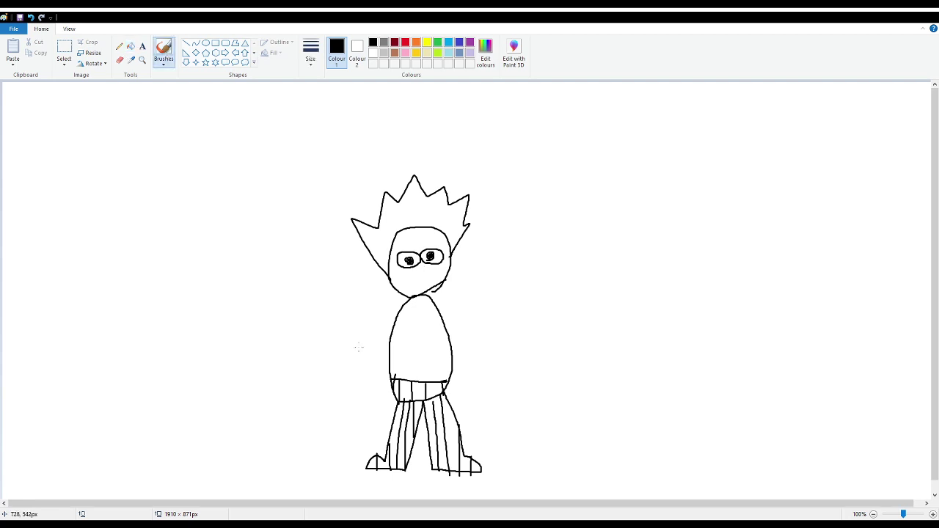
pyautogui.moveTo(348, 361)
pyautogui.mouseDown()
pyautogui.moveTo(343, 338)
pyautogui.moveTo(368, 336)
pyautogui.moveTo(360, 362)
pyautogui.moveTo(347, 359)
pyautogui.mouseUp()
pyautogui.moveTo(351, 393)
pyautogui.mouseDown()
pyautogui.moveTo(343, 368)
pyautogui.moveTo(364, 364)
pyautogui.moveTo(369, 378)
pyautogui.moveTo(347, 392)
pyautogui.moveTo(358, 400)
pyautogui.moveTo(367, 390)
pyautogui.mouseUp()
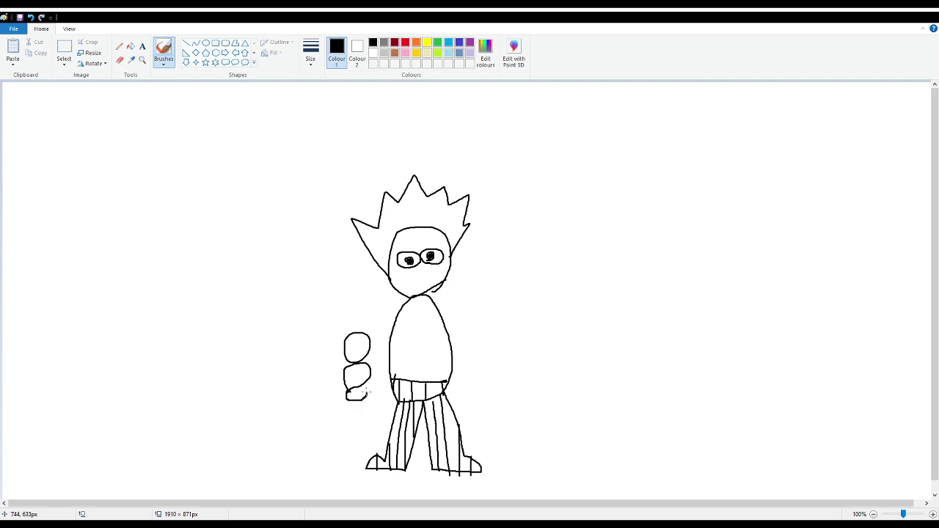
pyautogui.moveTo(350, 335)
pyautogui.mouseDown()
pyautogui.moveTo(330, 200)
pyautogui.moveTo(351, 209)
pyautogui.moveTo(365, 237)
pyautogui.moveTo(367, 339)
pyautogui.mouseUp()
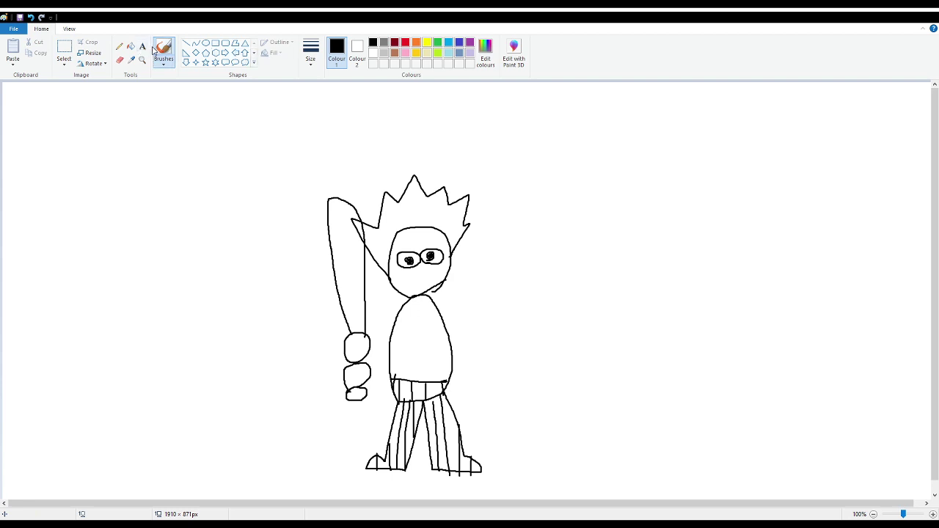
pyautogui.click(121, 61)
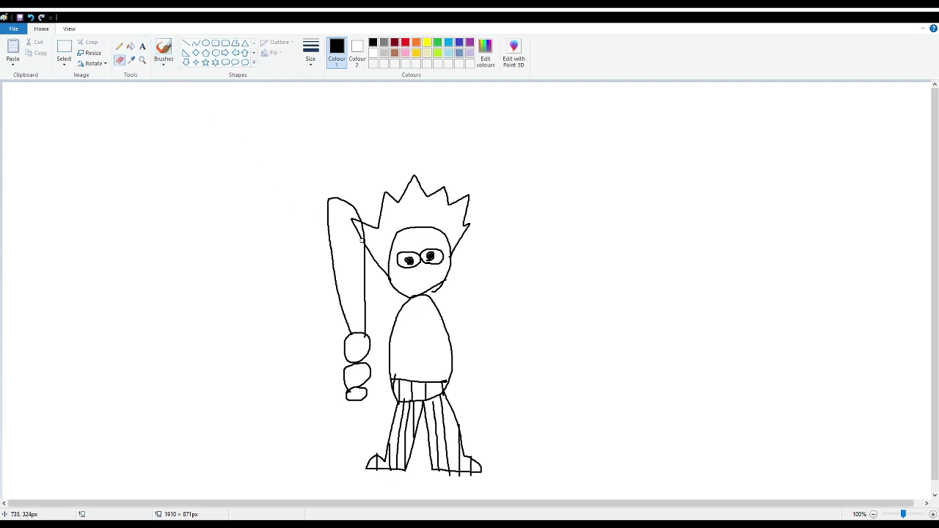
pyautogui.moveTo(362, 240); pyautogui.dragTo(354, 221)
# Draw a small frowning mouth on the face and slanted wrap lines across the bat just above the hands
pyautogui.click(164, 50)
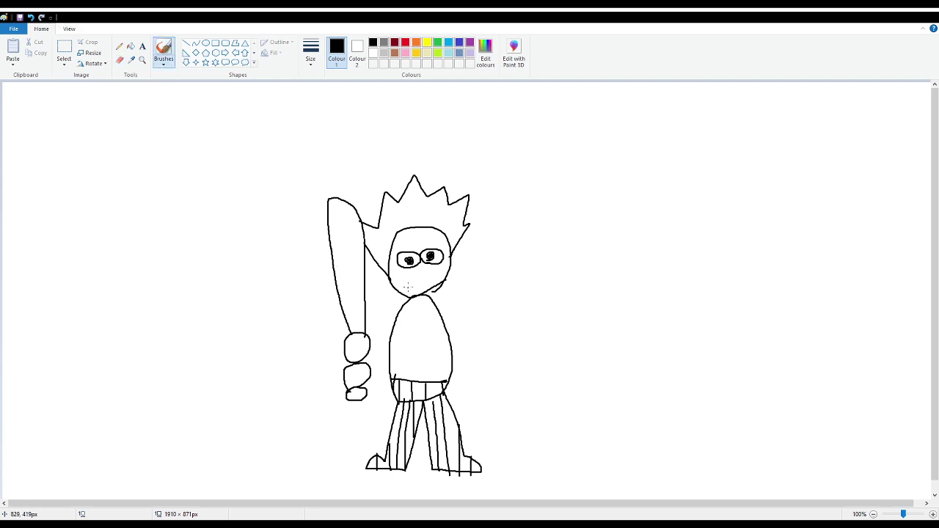
pyautogui.moveTo(408, 286); pyautogui.dragTo(425, 285)
pyautogui.moveTo(344, 314)
pyautogui.mouseDown()
pyautogui.moveTo(366, 303)
pyautogui.moveTo(364, 321)
pyautogui.mouseUp()
# Fill the figure's torso with turquoise, and undo the fill tried on the waistband
pyautogui.click(448, 43)
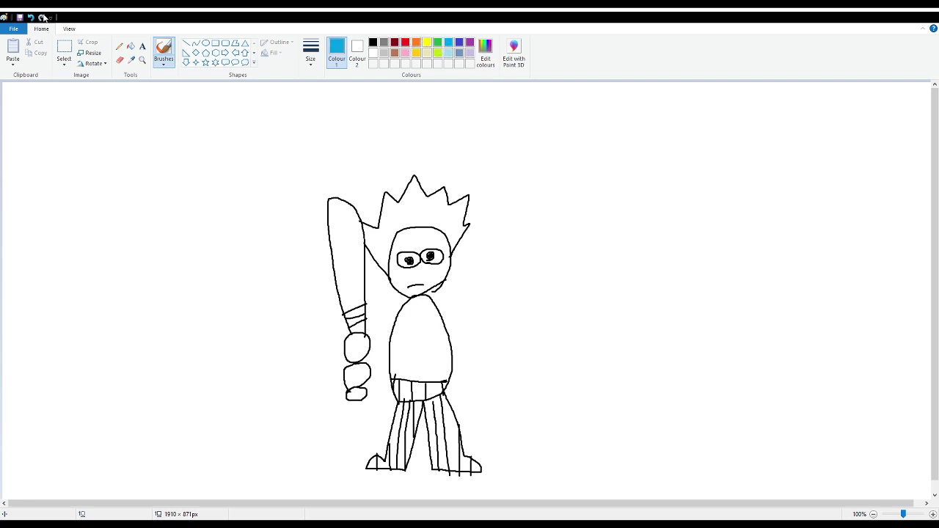
pyautogui.click(132, 47)
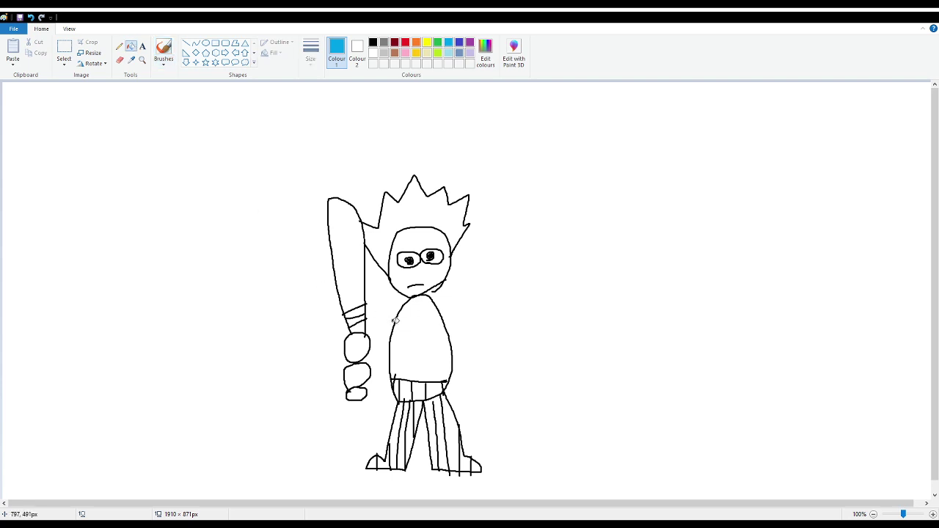
pyautogui.click(421, 331)
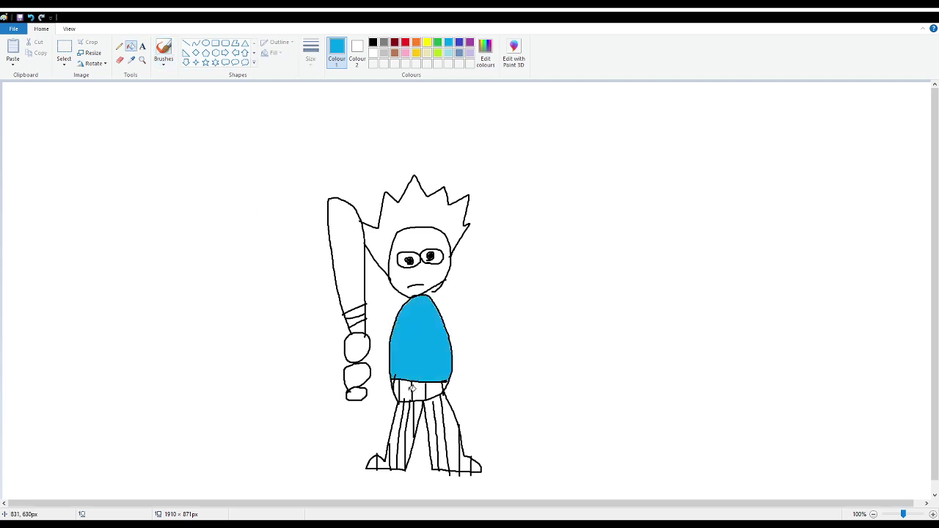
pyautogui.click(416, 389)
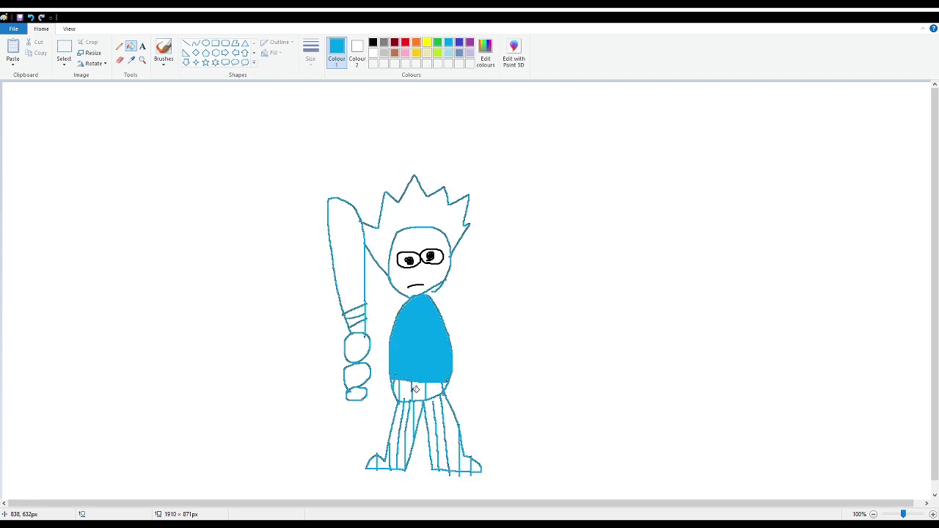
pyautogui.click(30, 17)
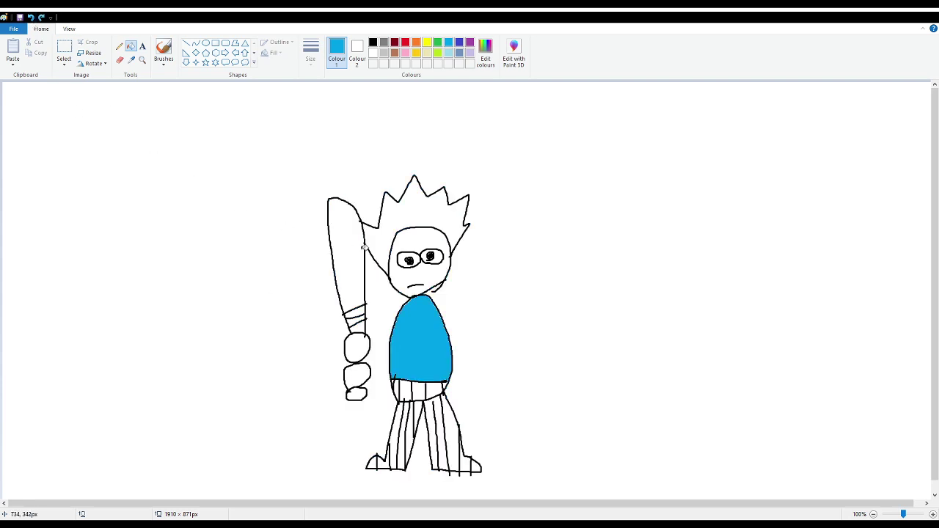
# Paint turquoise brush strokes over the black stripes on the waistband, both legs and the shoes
pyautogui.click(163, 50)
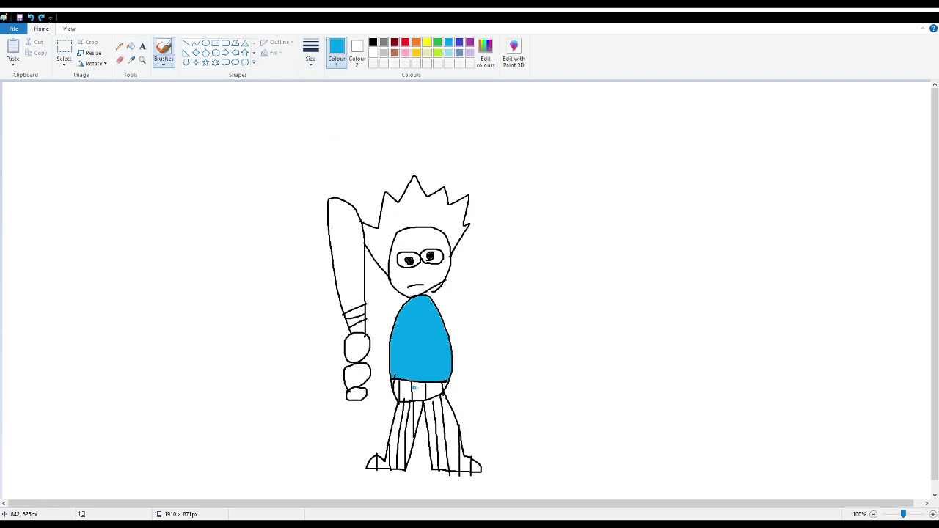
pyautogui.moveTo(401, 402)
pyautogui.mouseDown()
pyautogui.moveTo(400, 380)
pyautogui.moveTo(423, 400)
pyautogui.moveTo(441, 381)
pyautogui.mouseUp()
pyautogui.moveTo(439, 470); pyautogui.dragTo(430, 403)
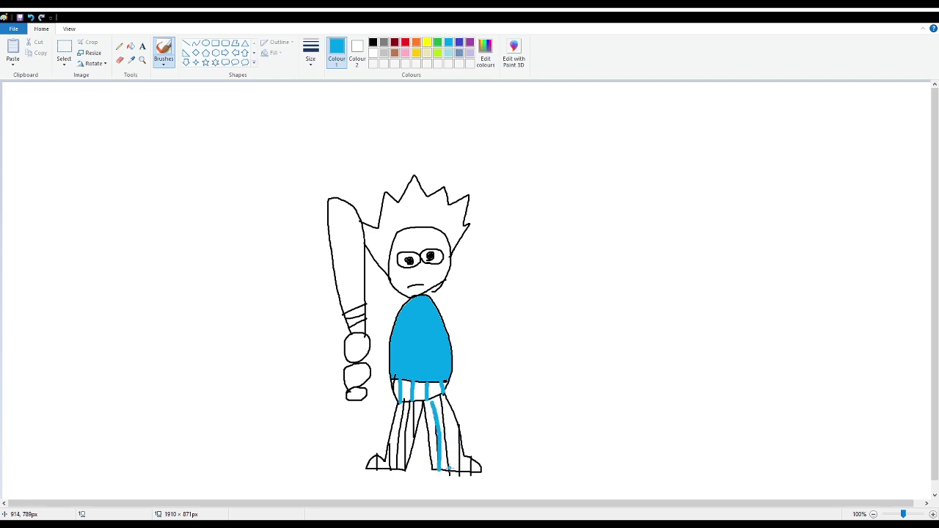
pyautogui.moveTo(451, 470); pyautogui.dragTo(442, 395)
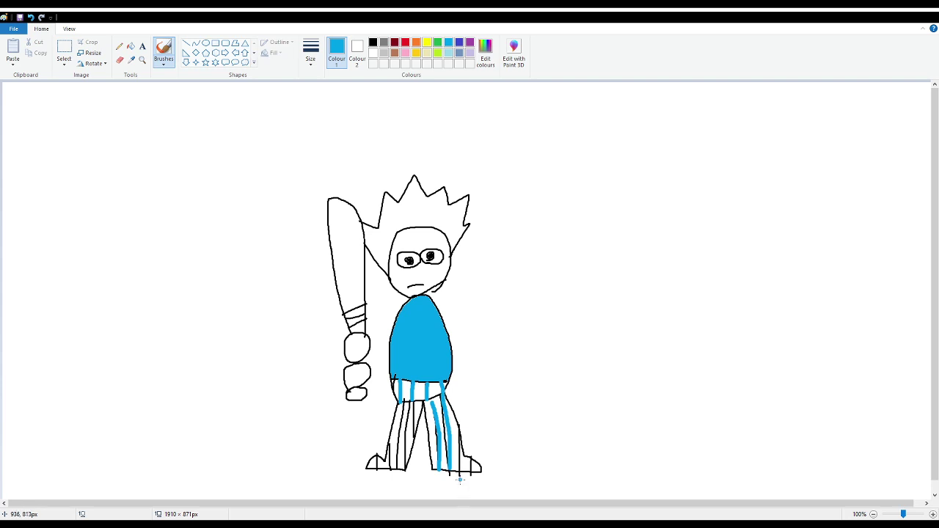
pyautogui.moveTo(461, 473)
pyautogui.mouseDown()
pyautogui.moveTo(459, 443)
pyautogui.moveTo(469, 456)
pyautogui.mouseUp()
pyautogui.moveTo(415, 439); pyautogui.dragTo(413, 401)
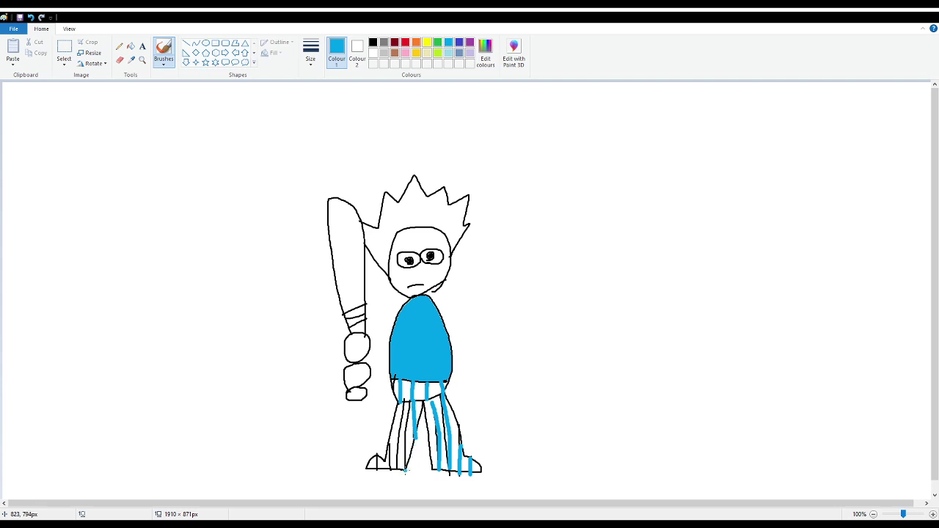
pyautogui.moveTo(405, 472); pyautogui.dragTo(408, 402)
pyautogui.moveTo(395, 460)
pyautogui.mouseDown()
pyautogui.moveTo(395, 469)
pyautogui.moveTo(398, 405)
pyautogui.mouseUp()
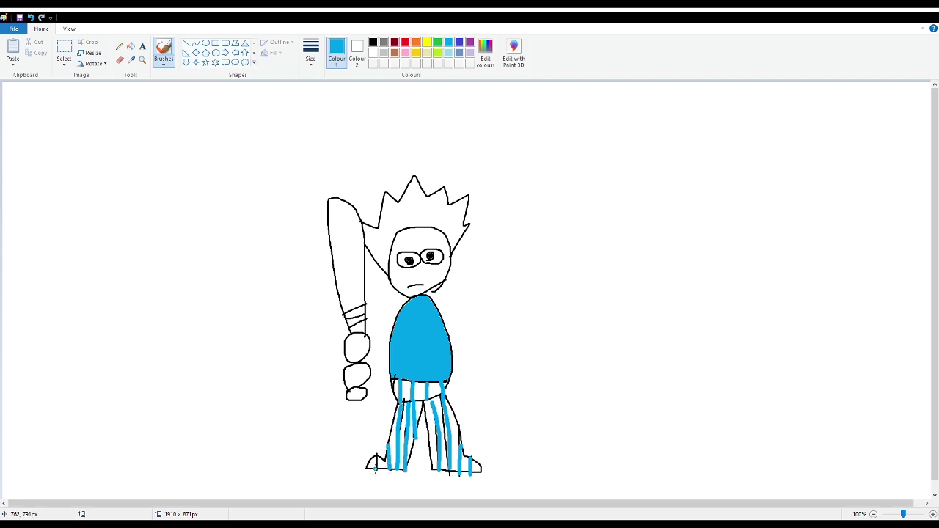
pyautogui.moveTo(374, 470); pyautogui.dragTo(375, 456)
# Fill both round hands on the bat with turquoise
pyautogui.click(131, 46)
pyautogui.click(356, 344)
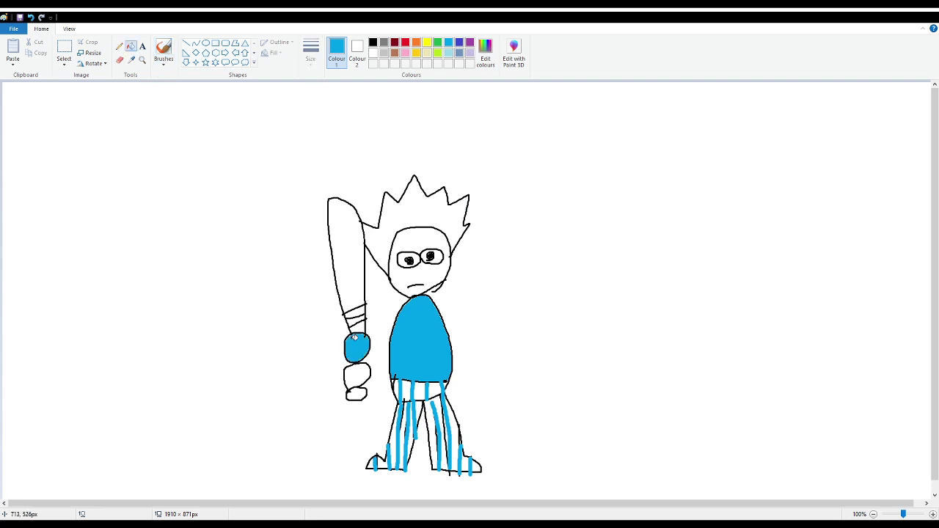
pyautogui.click(361, 376)
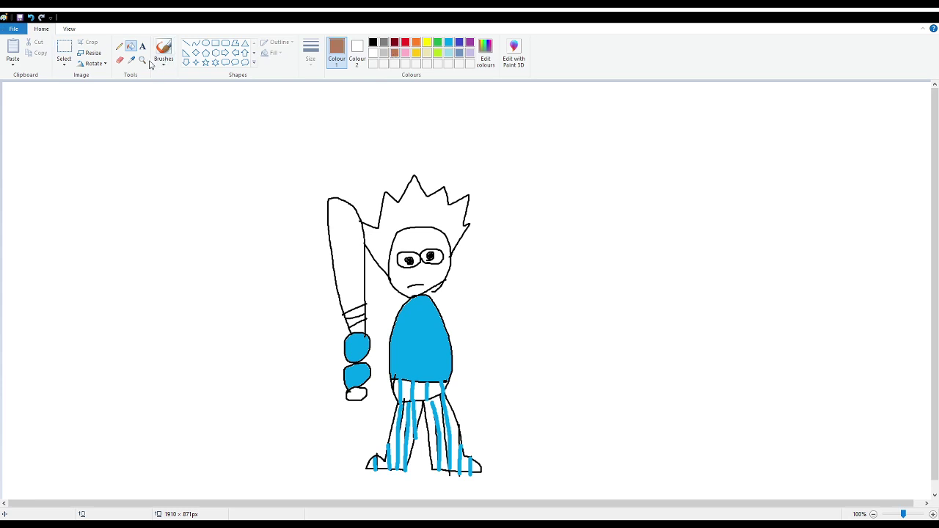
# Fill the bat's end knob and barrel with brown and its wrapped section above the hands with grey
pyautogui.click(359, 395)
pyautogui.click(384, 43)
pyautogui.moveTo(361, 330); pyautogui.dragTo(358, 316)
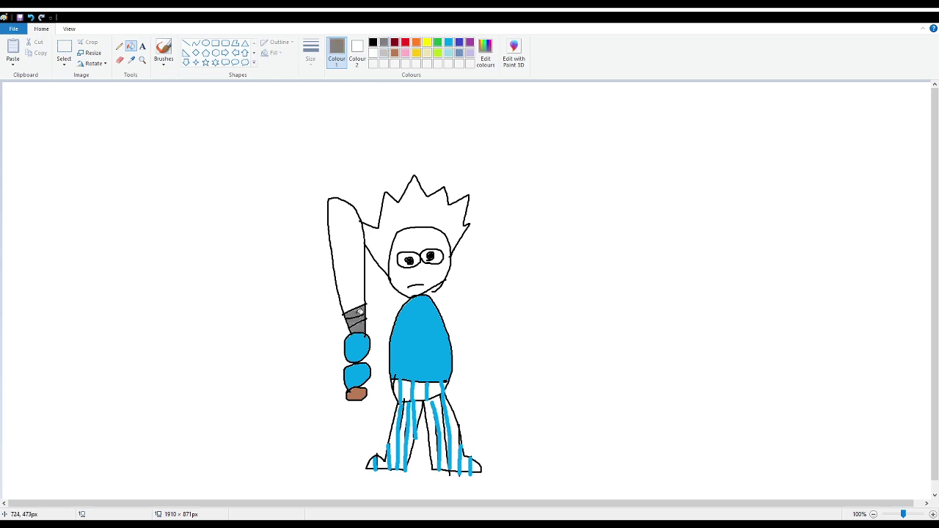
pyautogui.click(394, 53)
pyautogui.click(353, 223)
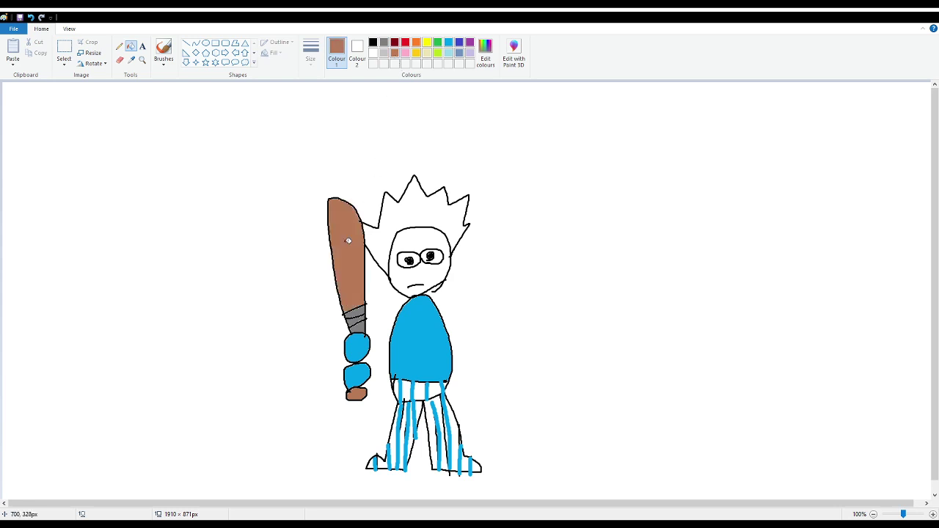
# Fill the spiky hair with dark red and the face with light yellow
pyautogui.click(395, 42)
pyautogui.click(433, 208)
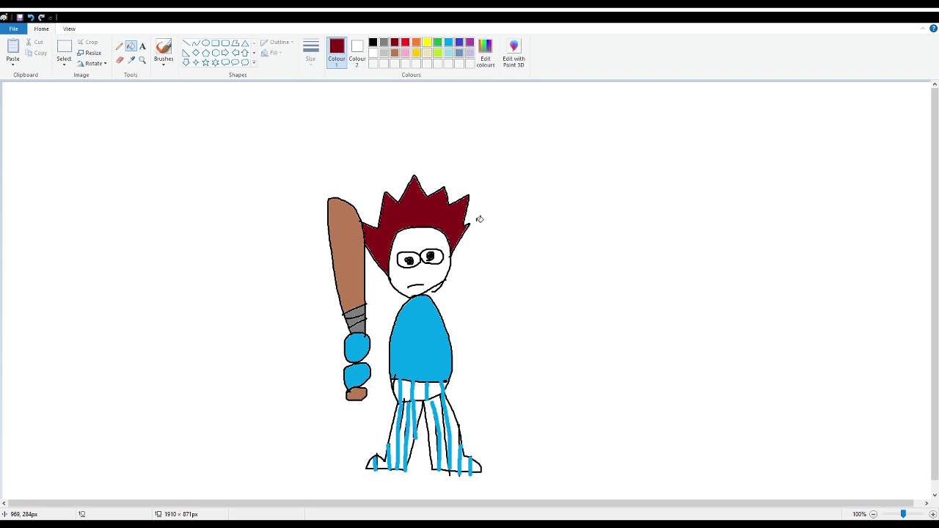
pyautogui.click(427, 54)
pyautogui.click(426, 243)
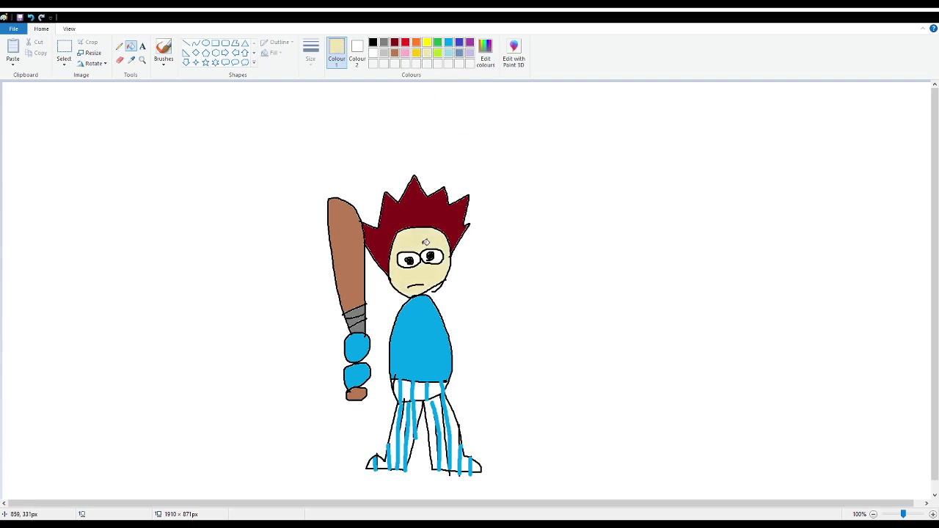